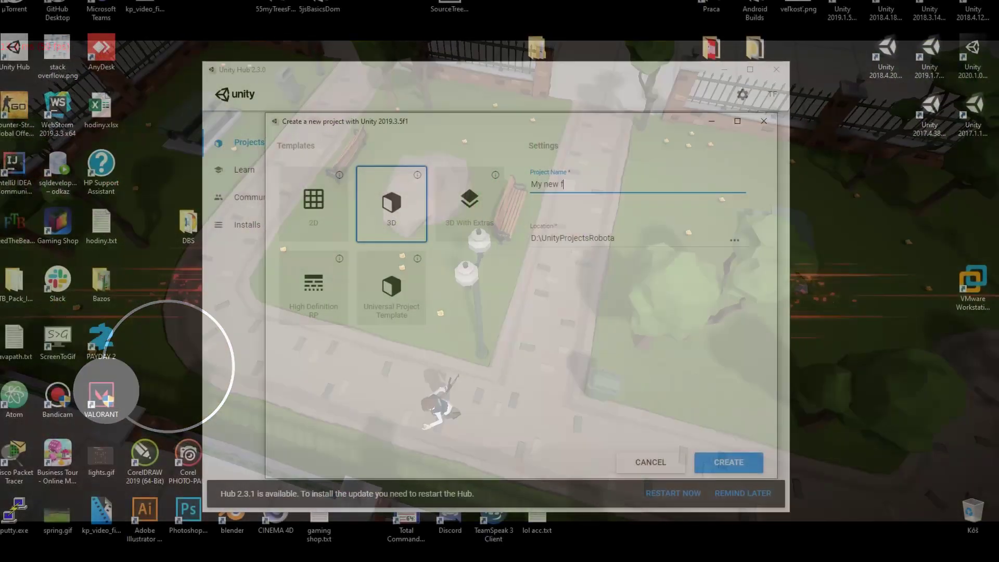
Type the search text 'ucking heis' while the prototype demo runs.
text(ucking heis)
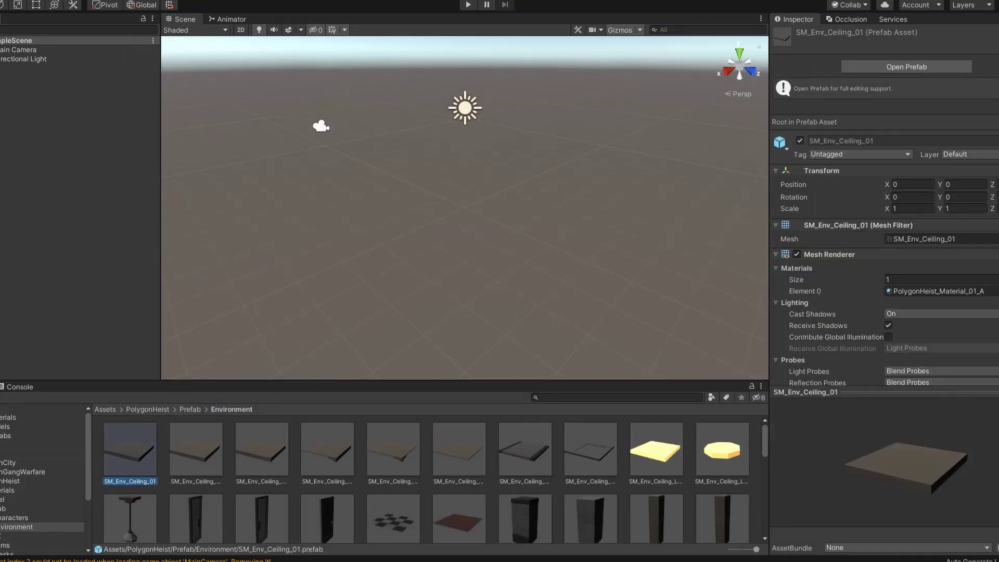
Search the Project for 'ce' and place two SM_Env_Ceiling_01 slabs into the scene.
text(ceil)
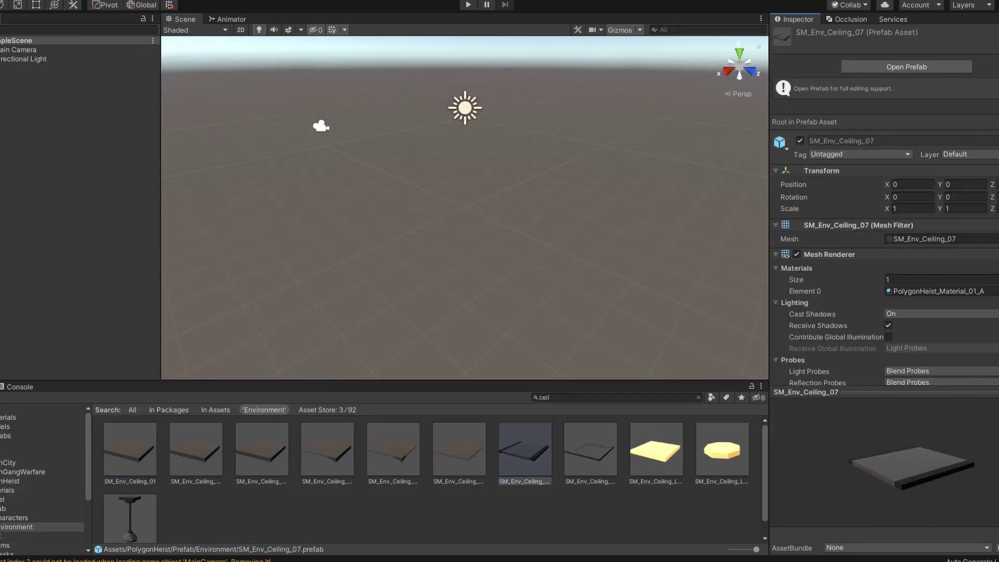
drag(131, 448, 415, 193)
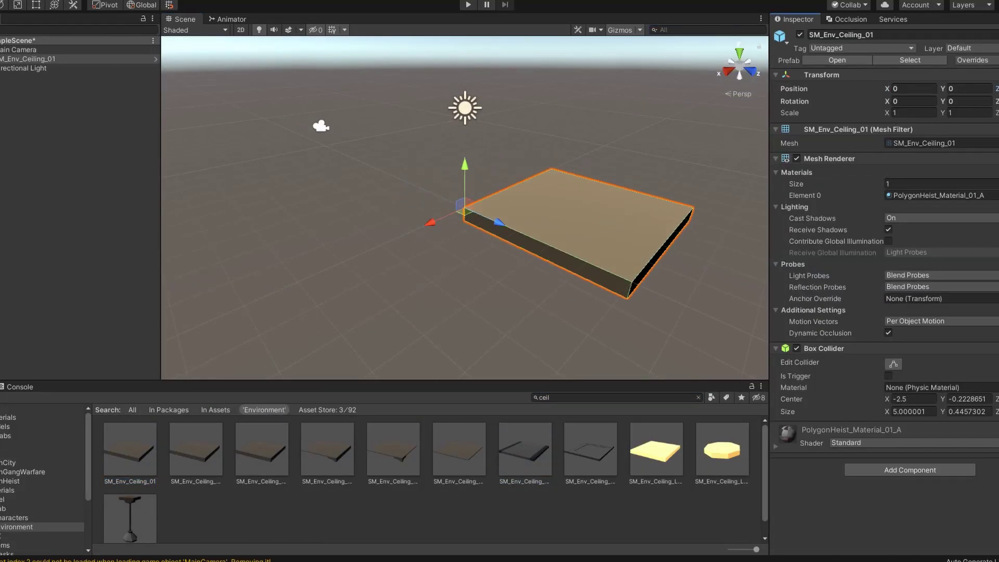
drag(130, 449, 360, 271)
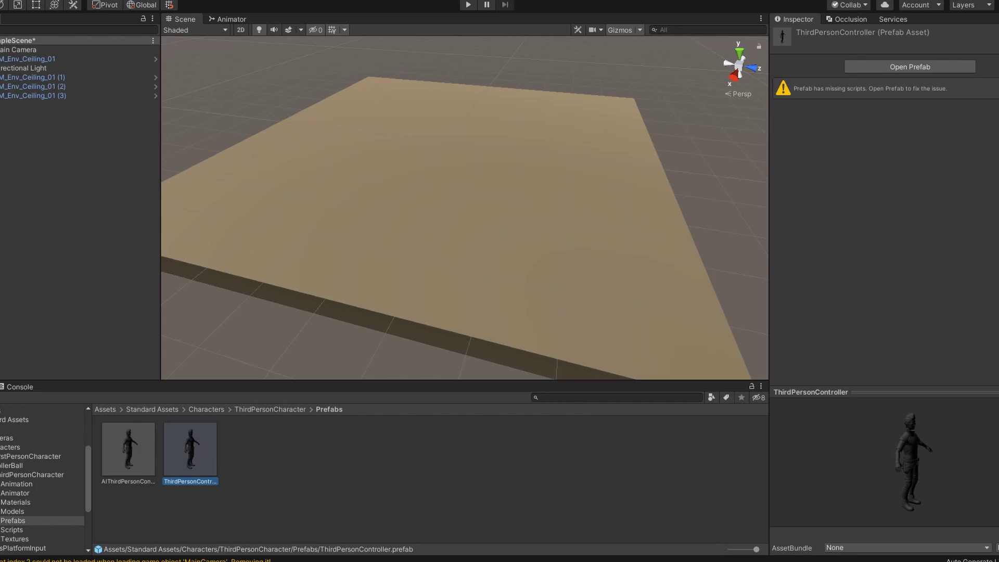
Drag the ThirdPersonController character prefab into the scene.
drag(190, 449, 404, 177)
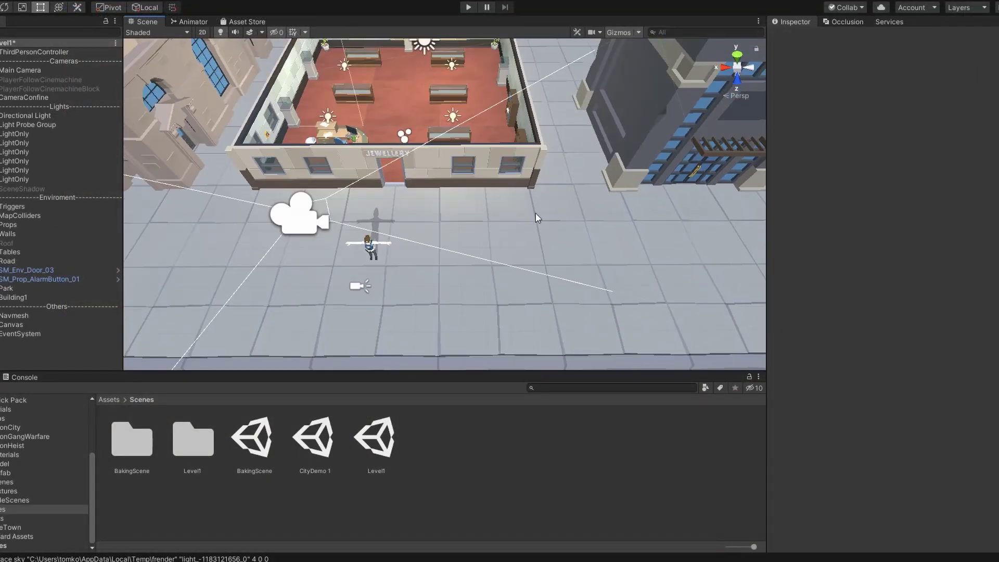
Render the Bakery lightmap for the jewellery-store level, saving the scene when prompted.
mouse_move(536, 214)
right_down()
mouse_move(250, 47)
mouse_move(590, 143)
mouse_move(715, 109)
mouse_move(417, 190)
right_up()
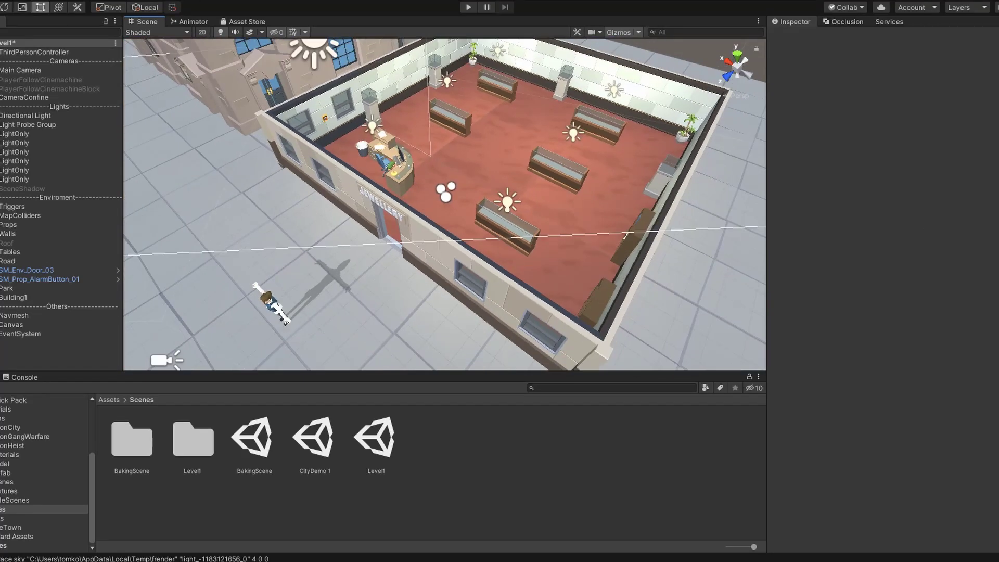
click(156, 6)
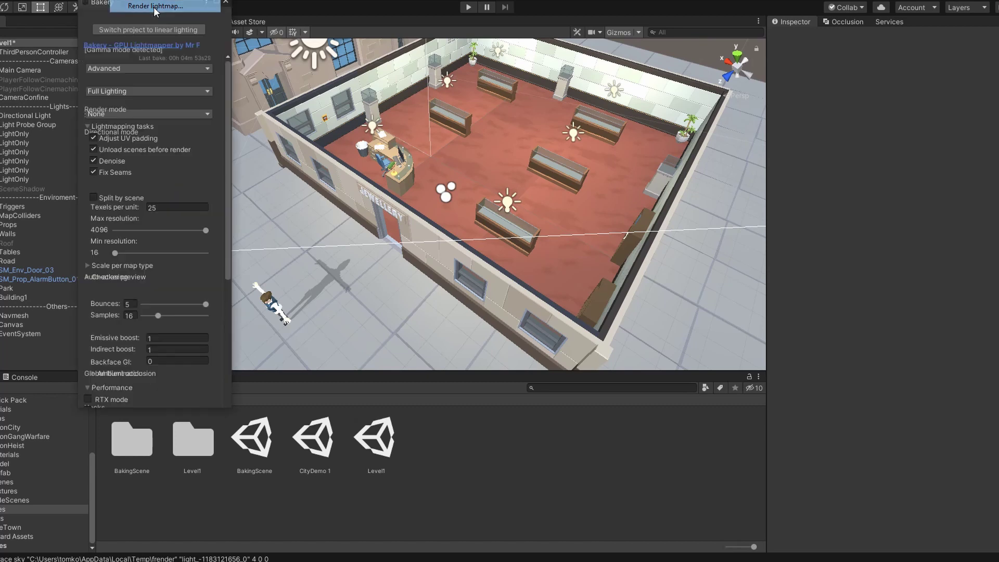
scroll(156, 302, down, 5)
click(160, 266)
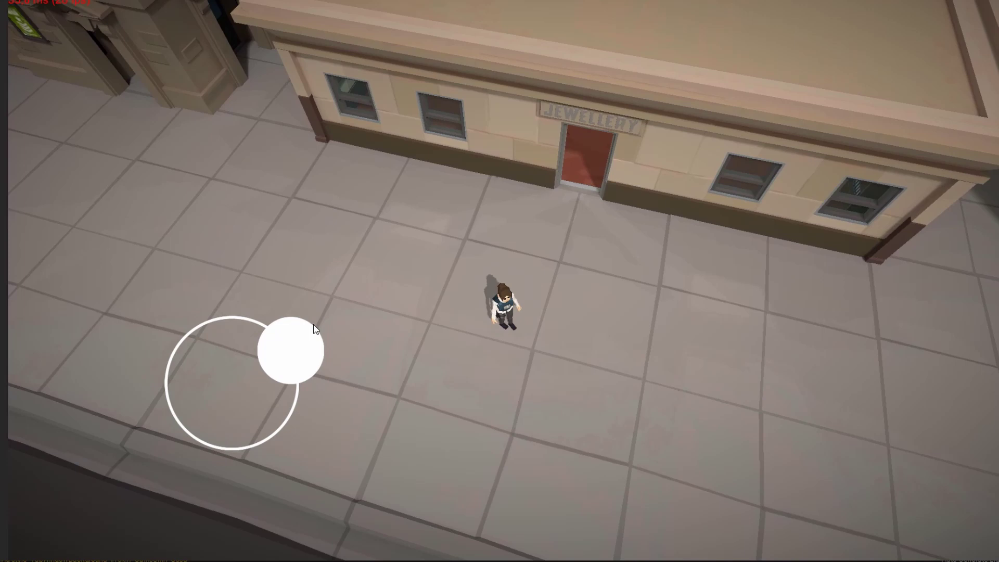
In play mode, drag the joystick to run the character up-left along the sidewalk.
drag(92, 273, 46, 446)
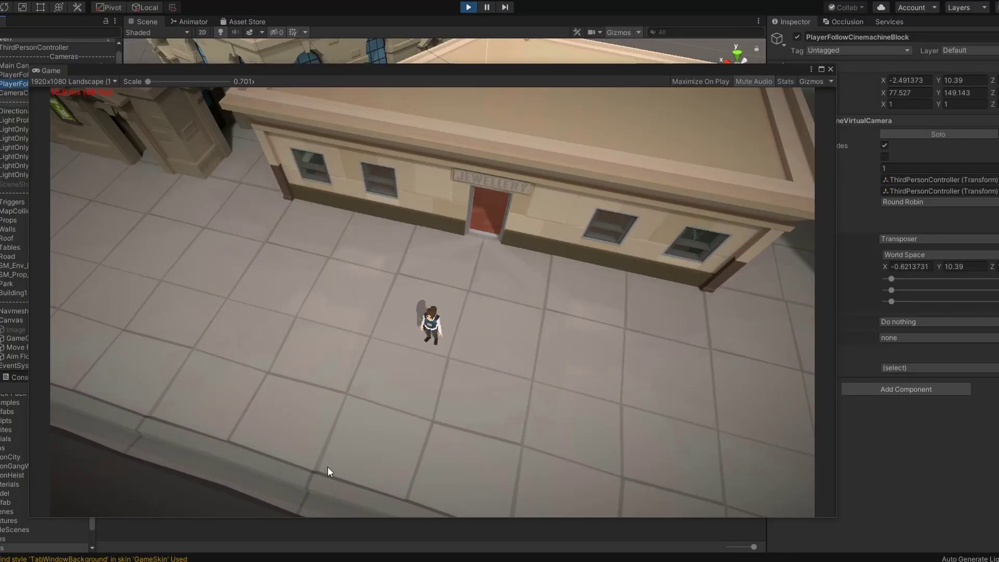
Run the character into the store, set the follow-camera value to 12, and preview Mixamo Pistol/Handgun clips.
drag(223, 338, 399, 476)
mouse_move(179, 357)
mouse_down()
mouse_move(311, 336)
mouse_move(192, 297)
mouse_move(132, 298)
mouse_move(272, 310)
mouse_move(160, 309)
mouse_move(309, 328)
mouse_move(140, 339)
mouse_move(253, 451)
mouse_move(212, 247)
mouse_move(209, 438)
mouse_move(131, 401)
mouse_move(327, 310)
mouse_up()
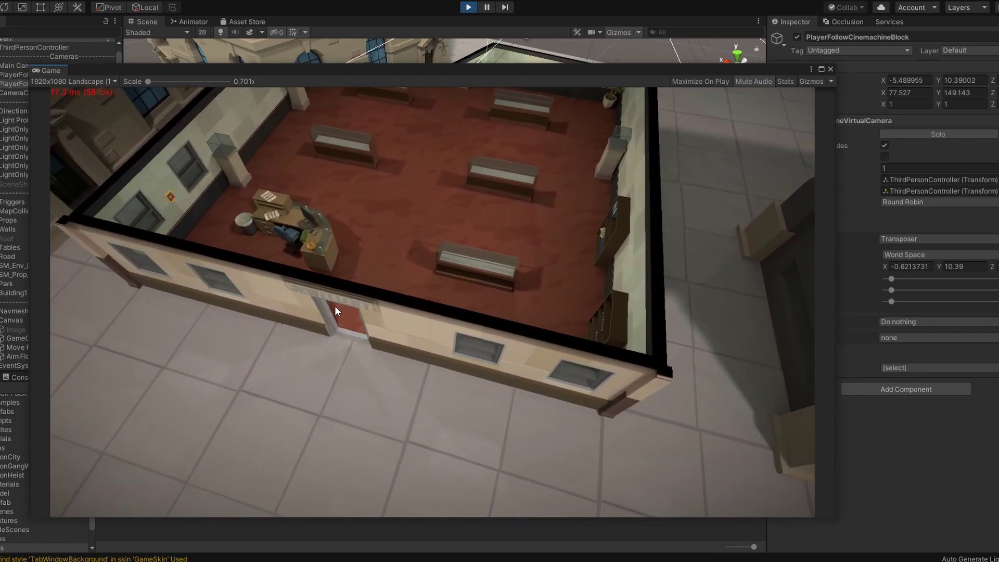
click(922, 166)
text(2)
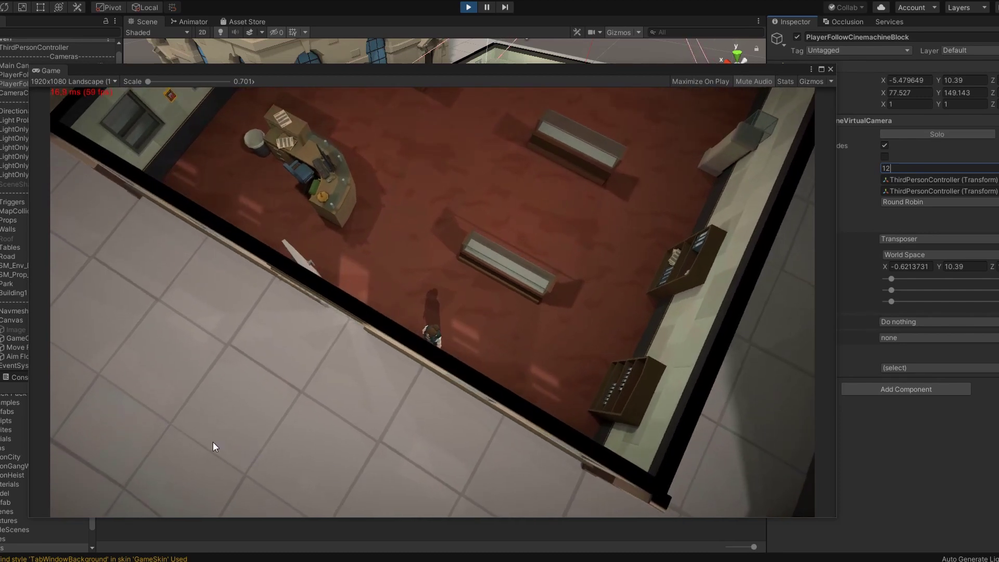
key(w)
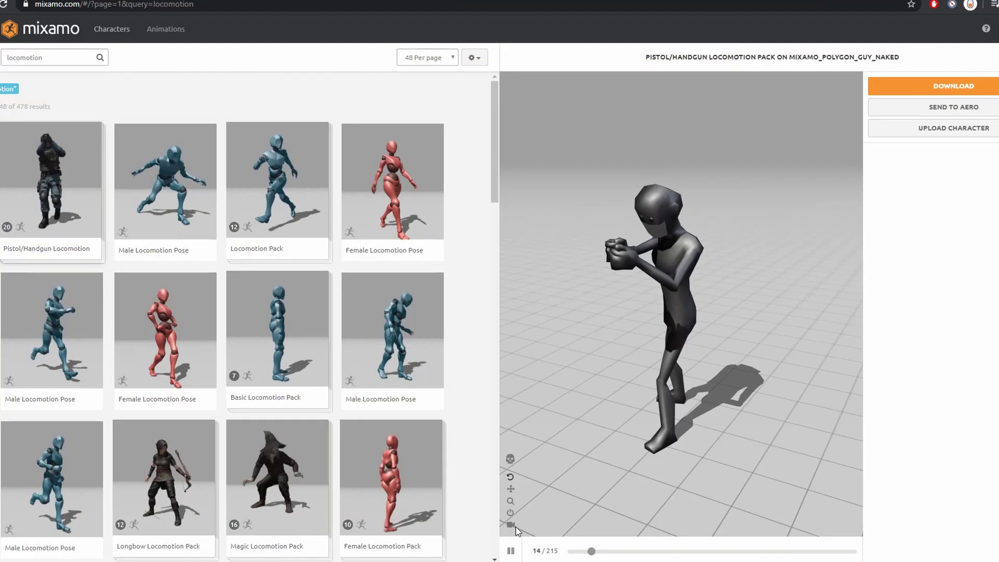
click(509, 526)
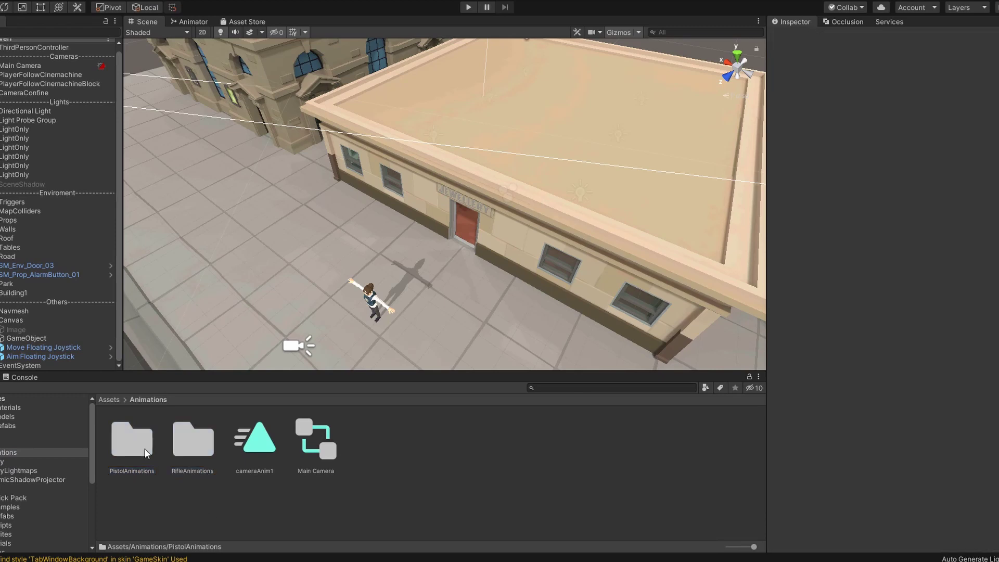
Open the PistolAnimations folder and Grounded blend tree, then test by turning the character toward the street.
double_click(145, 448)
double_click(575, 179)
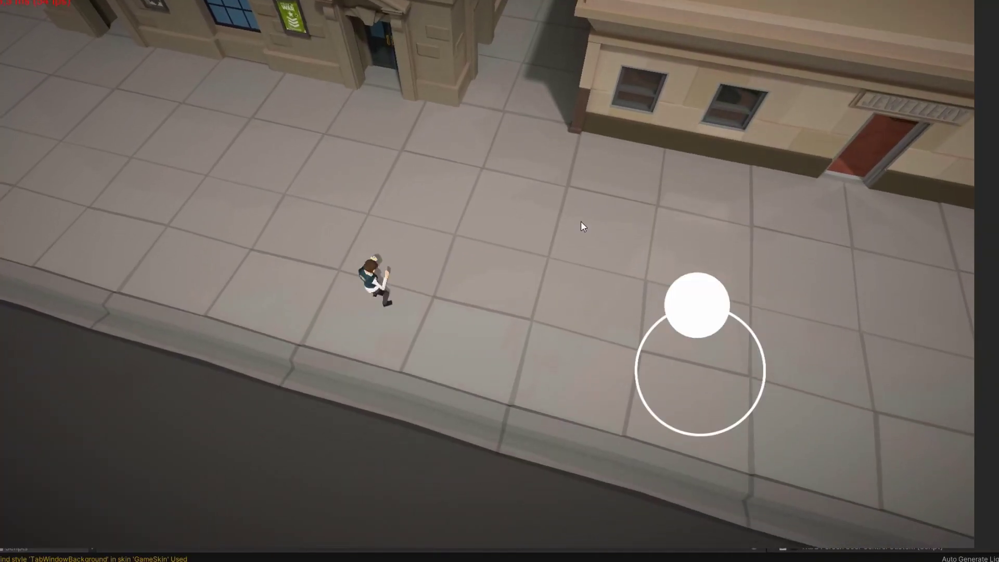
key(s)
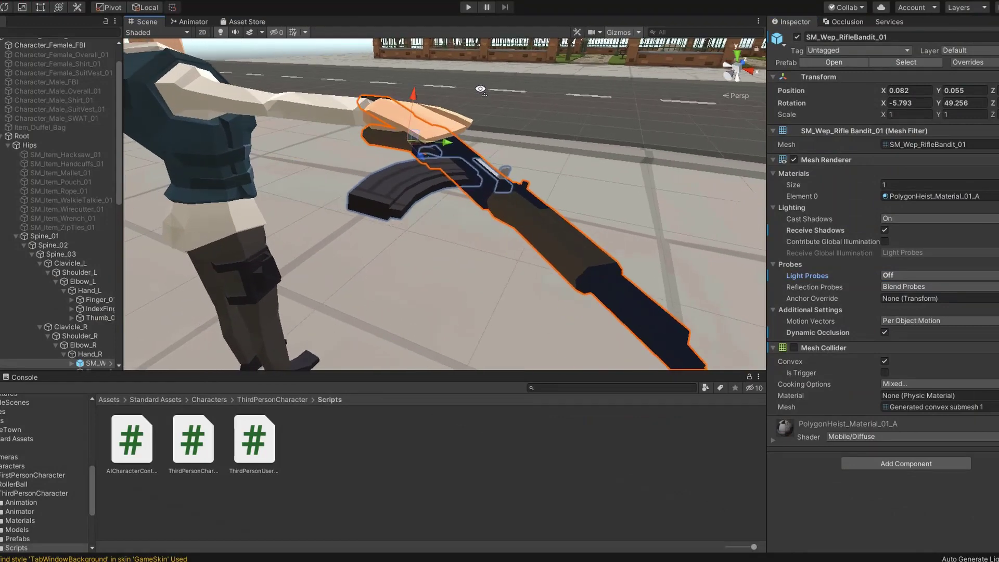
Pull the view back to the rifle-holding character and run it up the park path.
right_drag(480, 89, 705, 192)
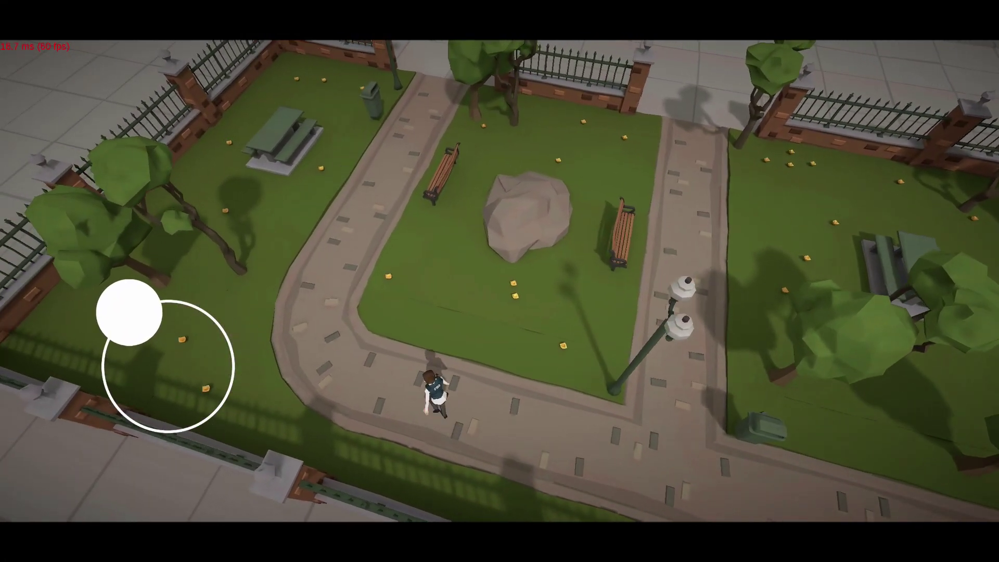
mouse_move(129, 312)
mouse_down()
mouse_move(187, 302)
mouse_move(161, 296)
mouse_move(117, 324)
mouse_move(145, 301)
mouse_move(212, 317)
mouse_move(233, 352)
mouse_move(223, 404)
mouse_move(232, 382)
mouse_up()
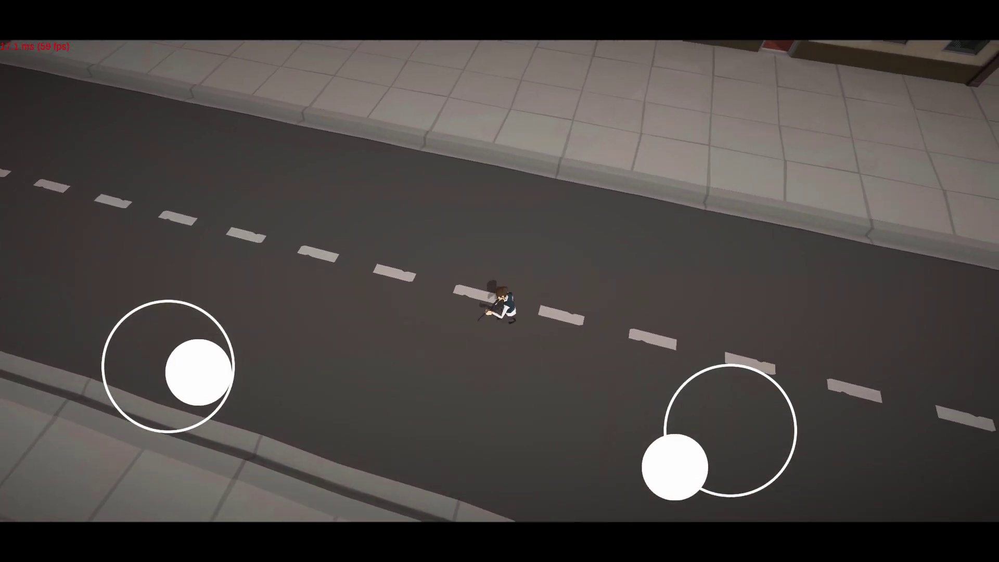